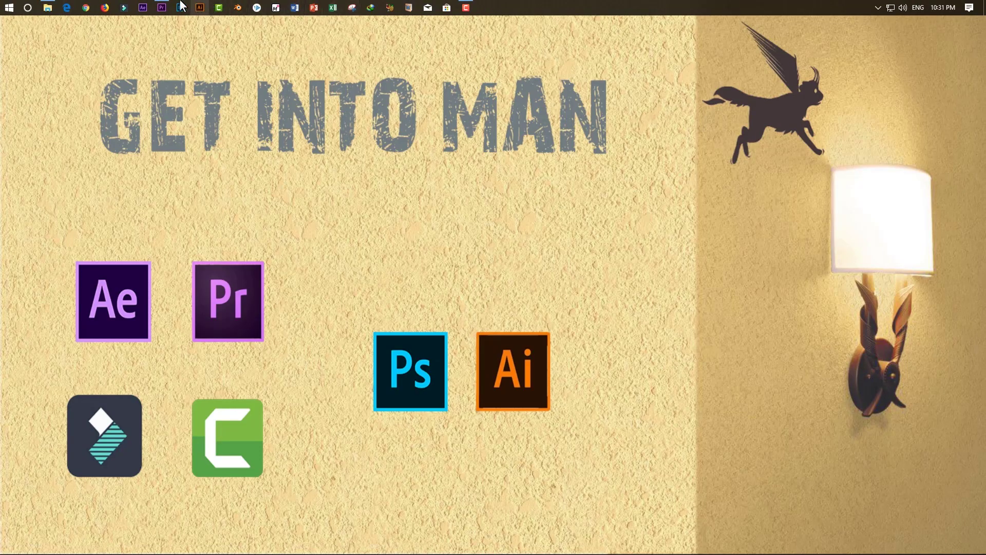
# Step: Bring up Premiere Pro from the taskbar, showing the untitled project with the Tree forest clip
pyautogui.click(162, 7)
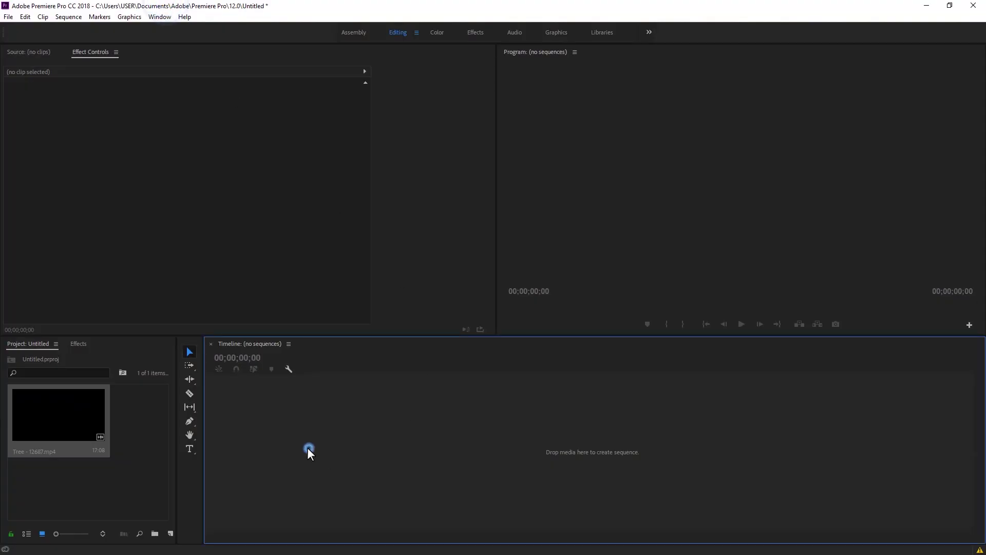
pyautogui.click(152, 454)
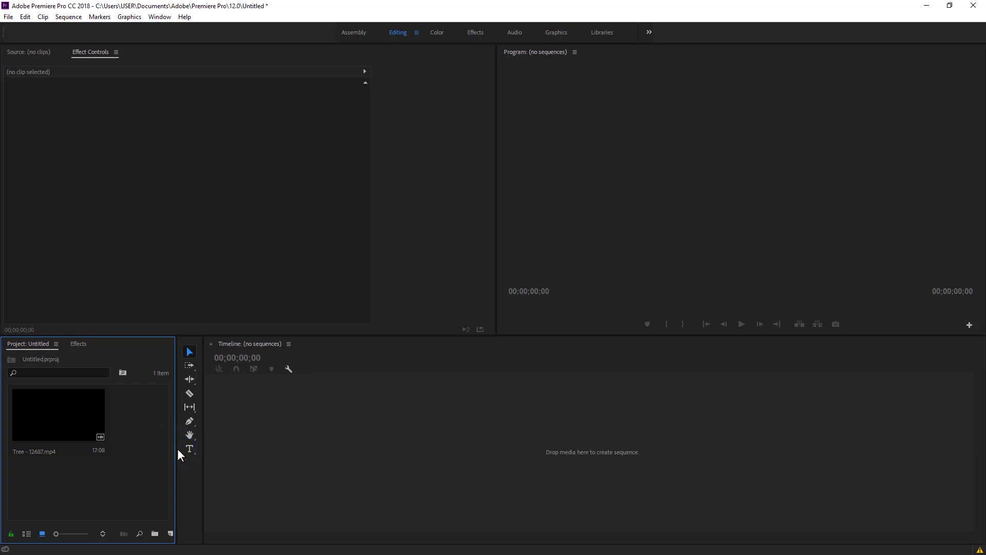
pyautogui.moveTo(176, 450); pyautogui.dragTo(185, 450)
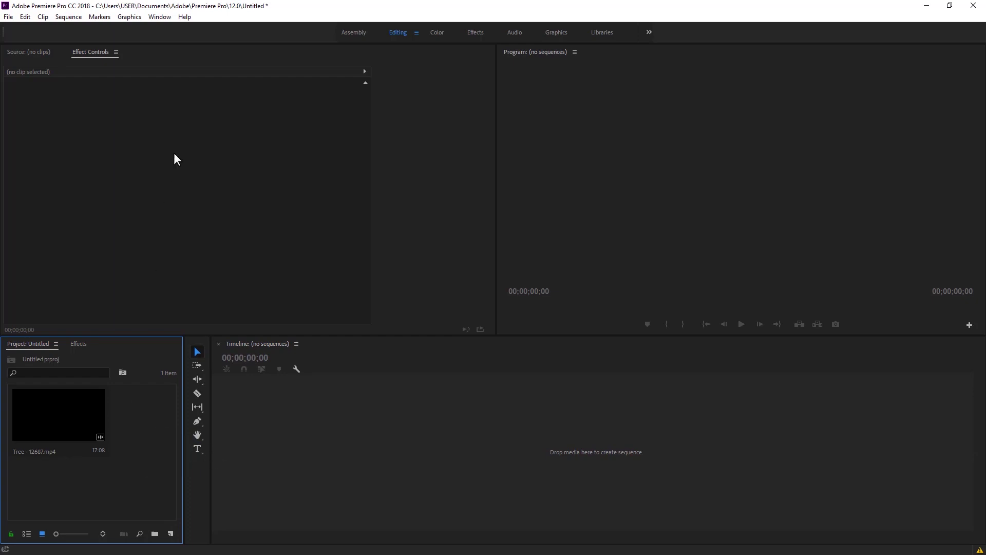
pyautogui.click(129, 462)
pyautogui.click(211, 255)
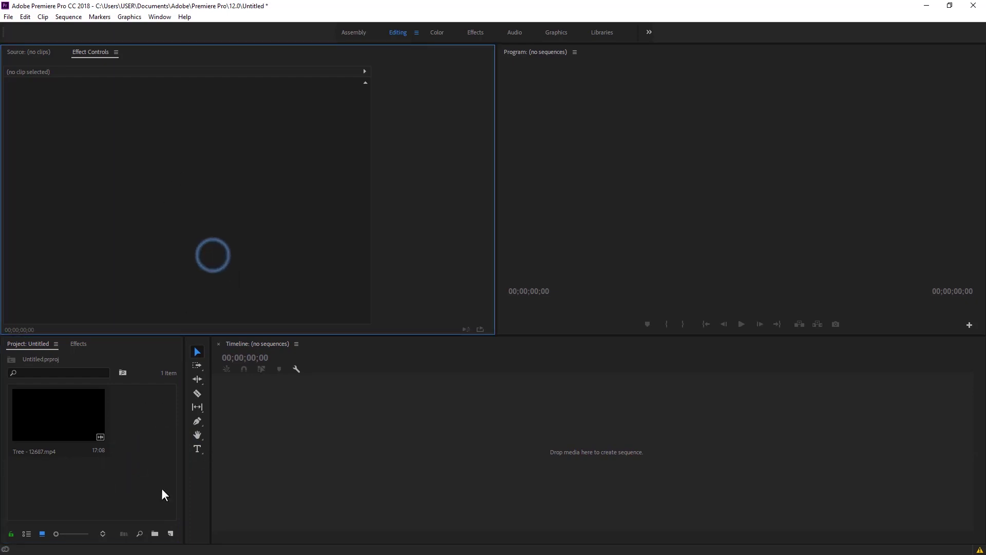
pyautogui.click(149, 494)
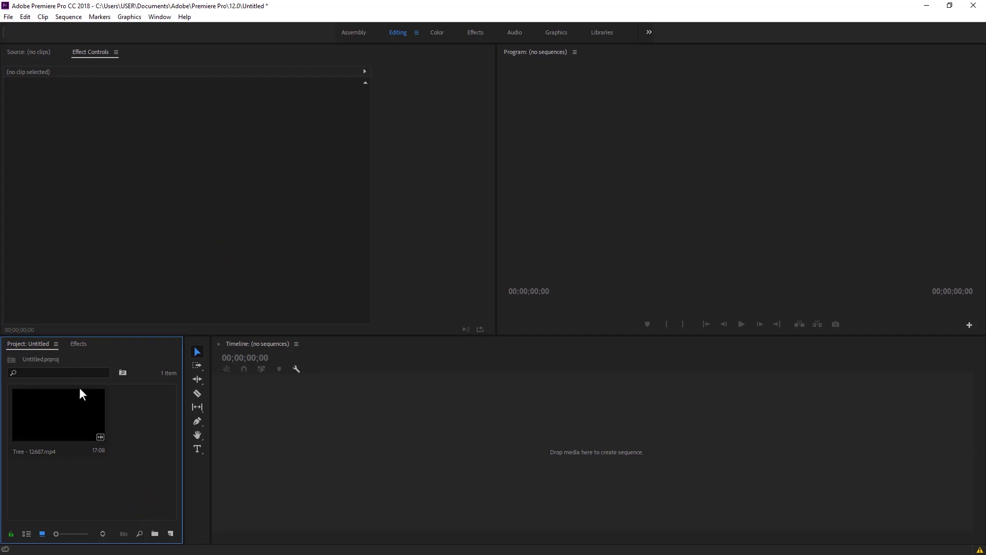
pyautogui.click(29, 406)
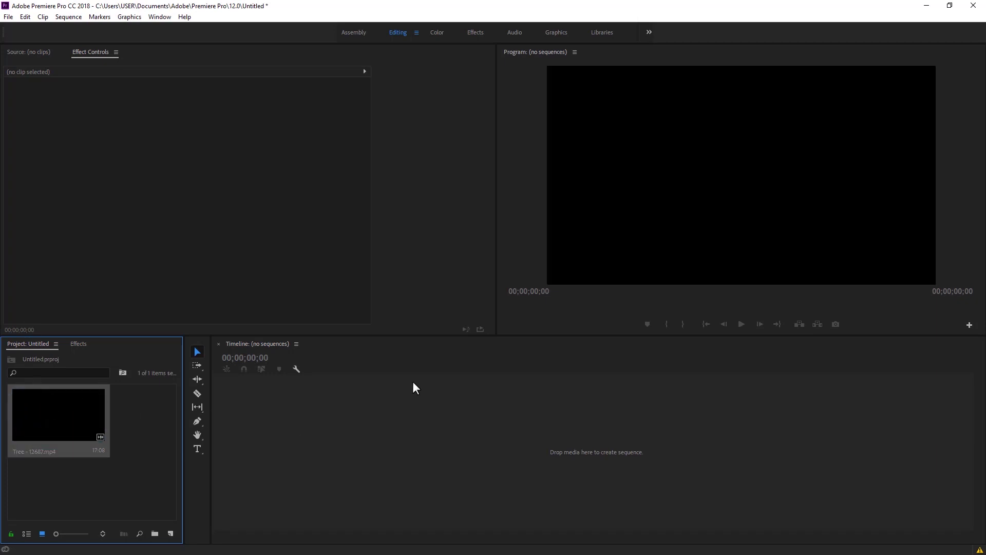
# Step: Create a Tree - 12687 sequence from the forest clip and delete its A1 audio
pyautogui.moveTo(415, 388); pyautogui.dragTo(415, 388)
pyautogui.moveTo(337, 368)
pyautogui.mouseDown()
pyautogui.moveTo(377, 369)
pyautogui.moveTo(334, 365)
pyautogui.mouseUp()
pyautogui.click(368, 462)
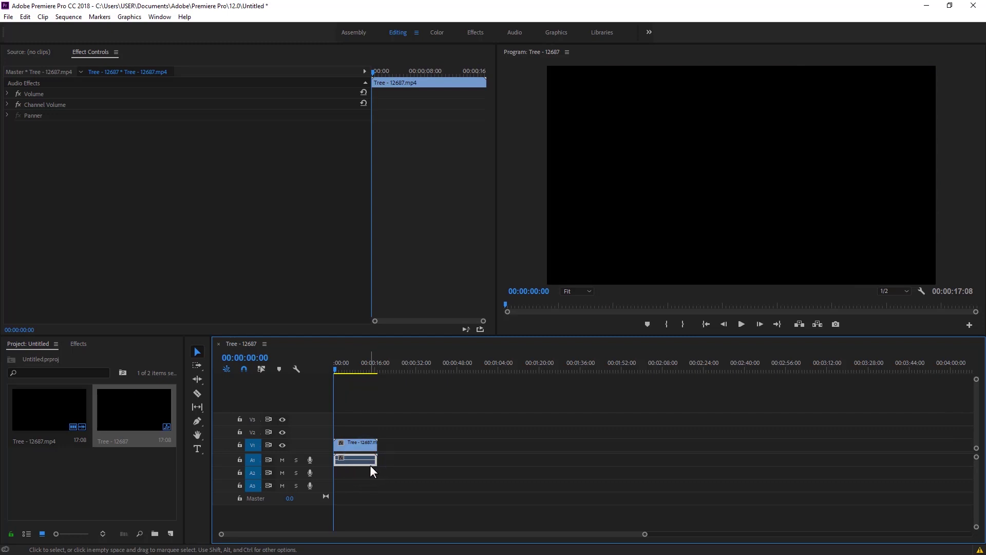
pyautogui.press('Delete')
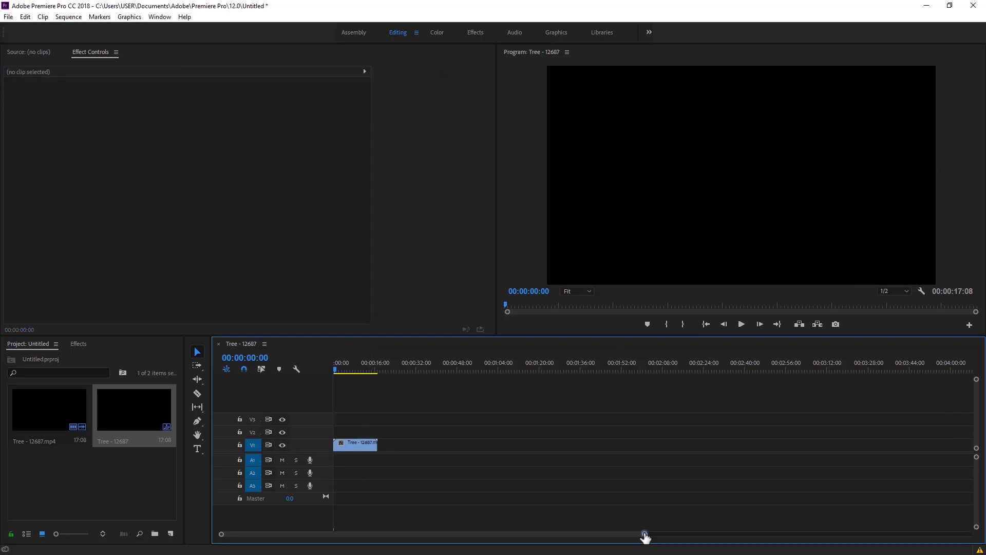
# Step: Fit the clip in the timeline, preview the footage, and park the playhead at 00:00:00:17
pyautogui.moveTo(645, 536)
pyautogui.mouseDown()
pyautogui.moveTo(471, 516)
pyautogui.moveTo(492, 518)
pyautogui.mouseUp()
pyautogui.click(547, 514)
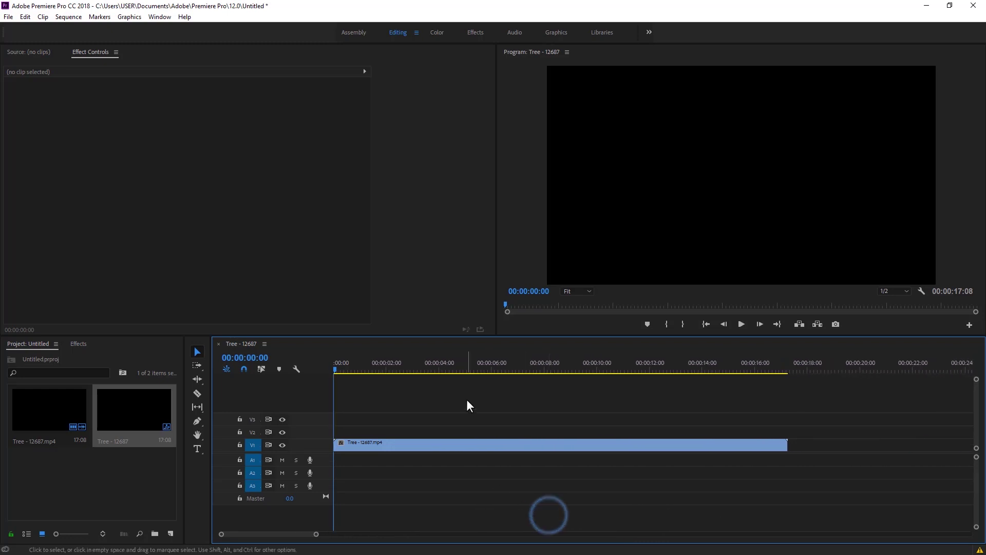
pyautogui.click(427, 447)
pyautogui.press('space')
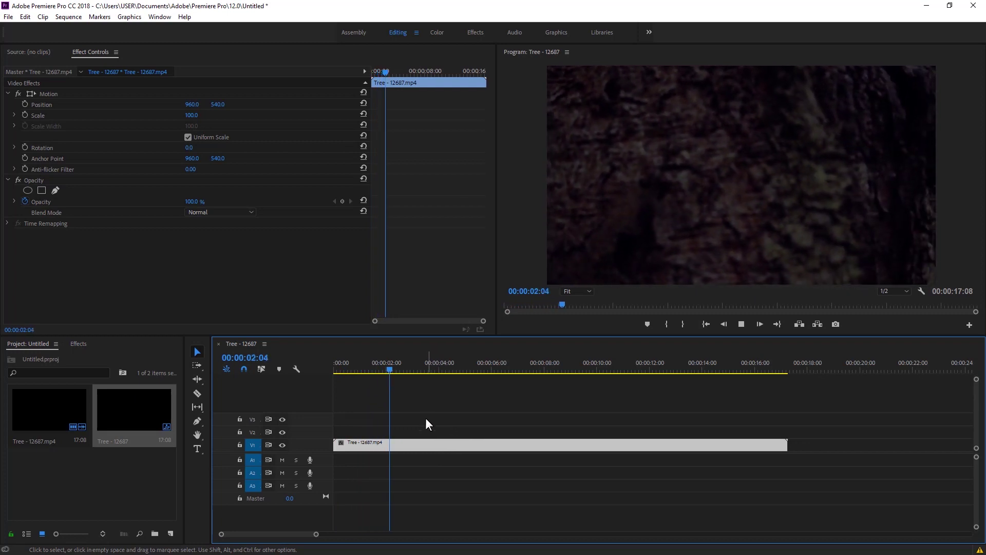
pyautogui.click(480, 410)
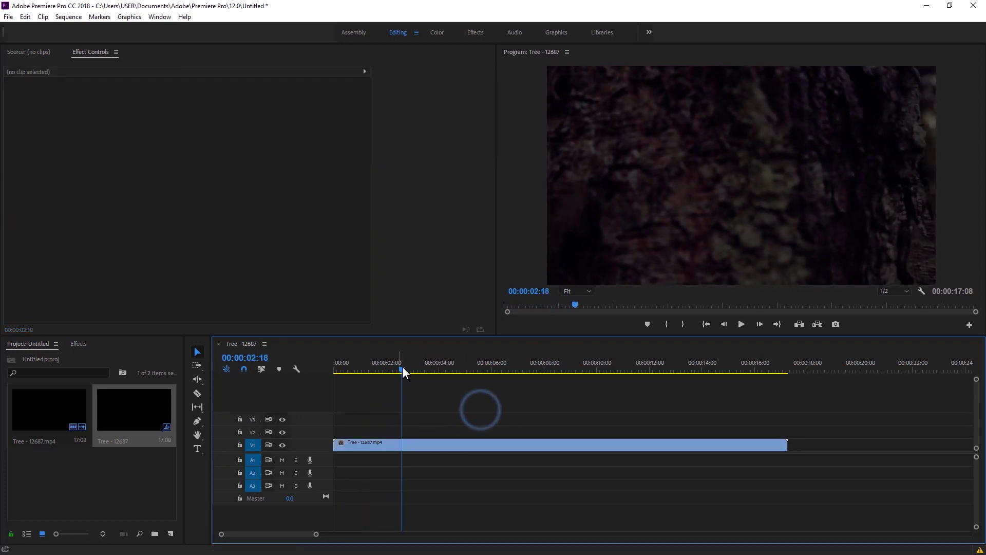
pyautogui.moveTo(403, 369); pyautogui.dragTo(362, 369)
pyautogui.click(404, 442)
pyautogui.click(399, 418)
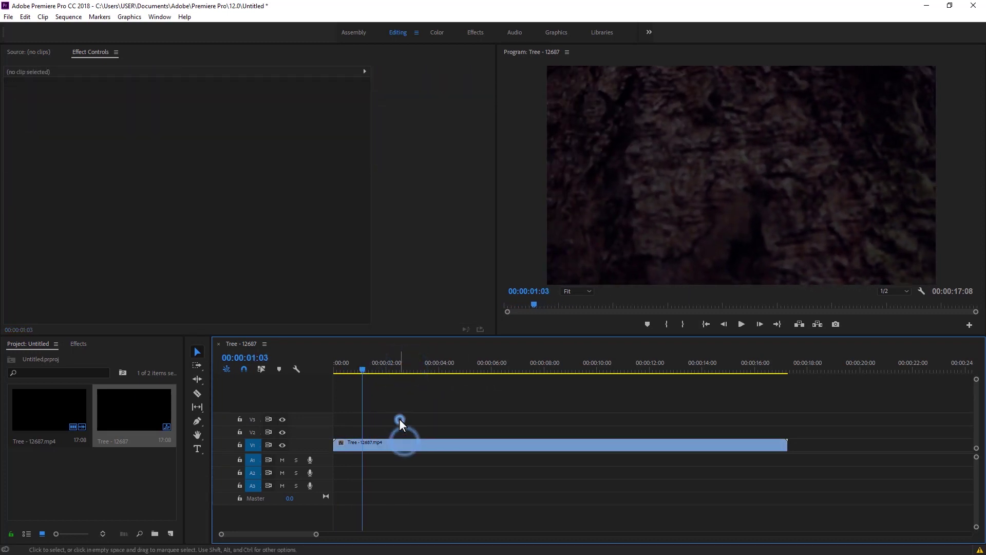
pyautogui.moveTo(359, 364); pyautogui.dragTo(349, 364)
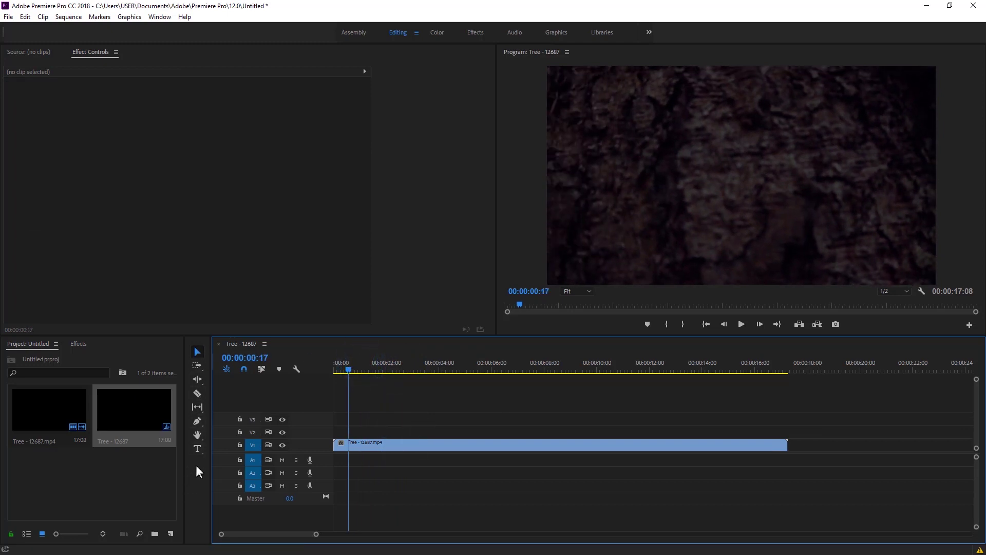
# Step: Draw a text box in the upper middle of the frame and type 'GET INTO MAN'
pyautogui.click(196, 451)
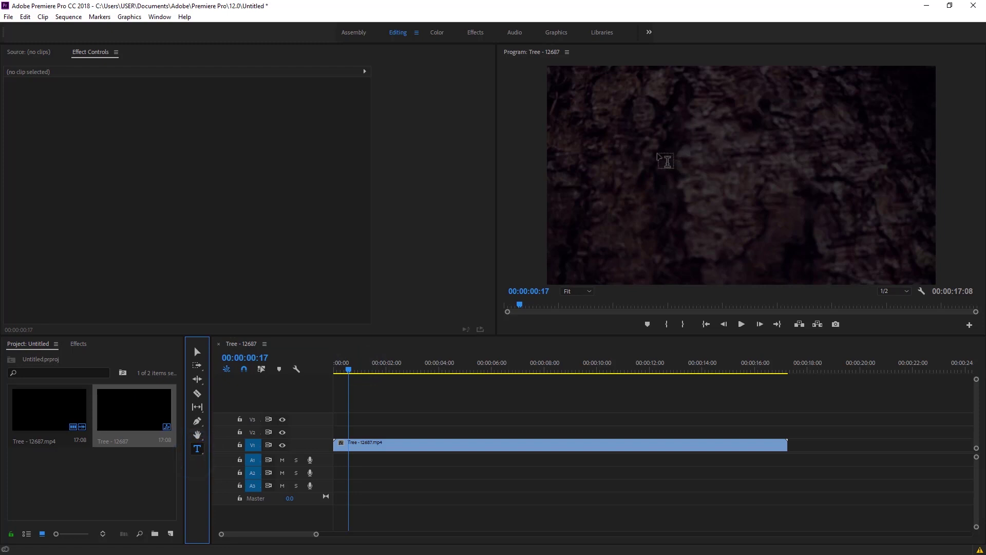
pyautogui.moveTo(637, 118); pyautogui.dragTo(918, 197)
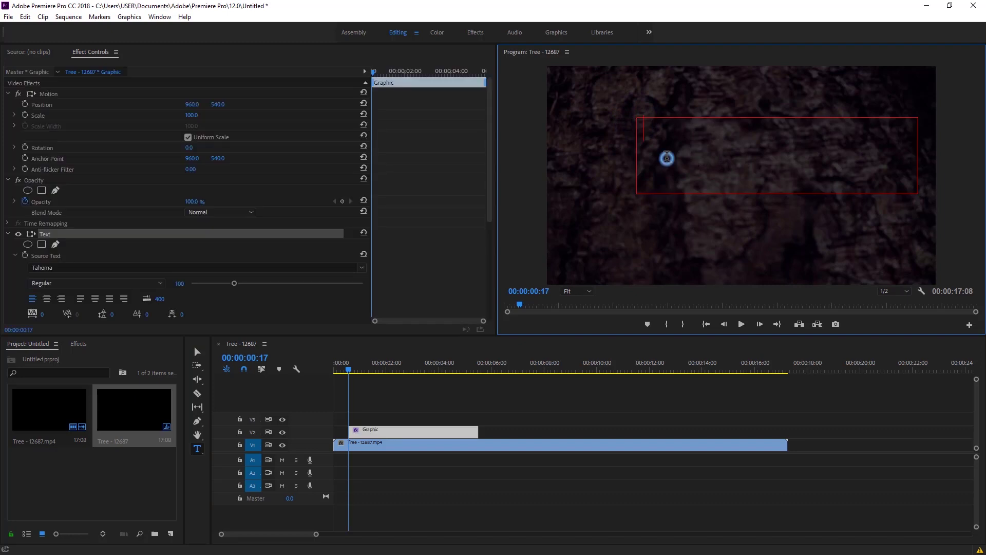
pyautogui.write('GET INT')
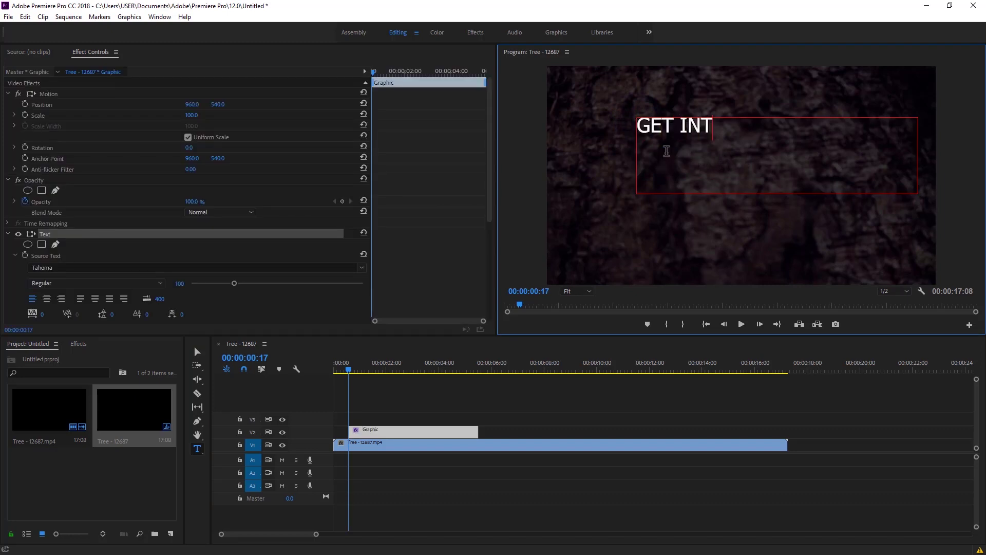
pyautogui.write('O MAN')
pyautogui.press('Escape')
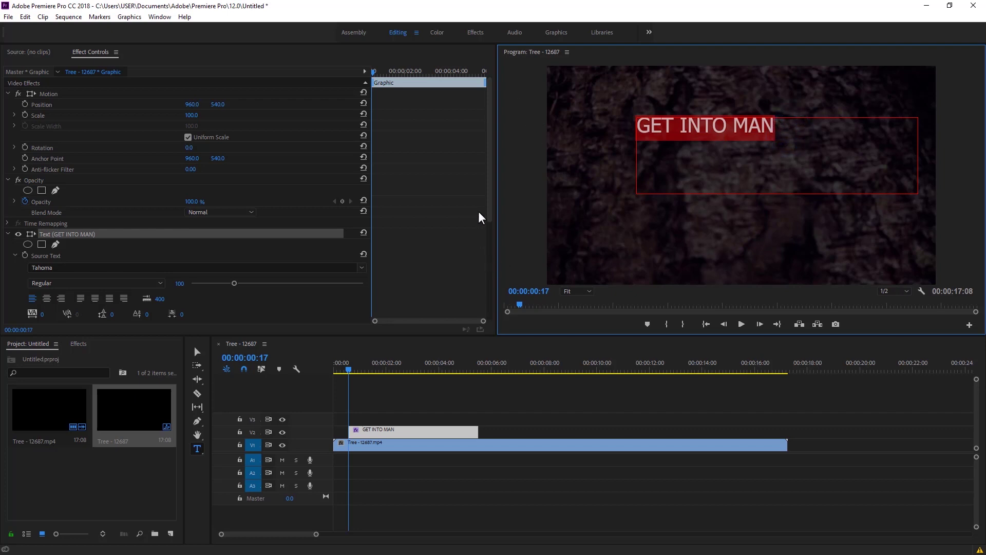
# Step: Set the title's font style to Bold and its size to 173 in Effect Controls
pyautogui.click(488, 194)
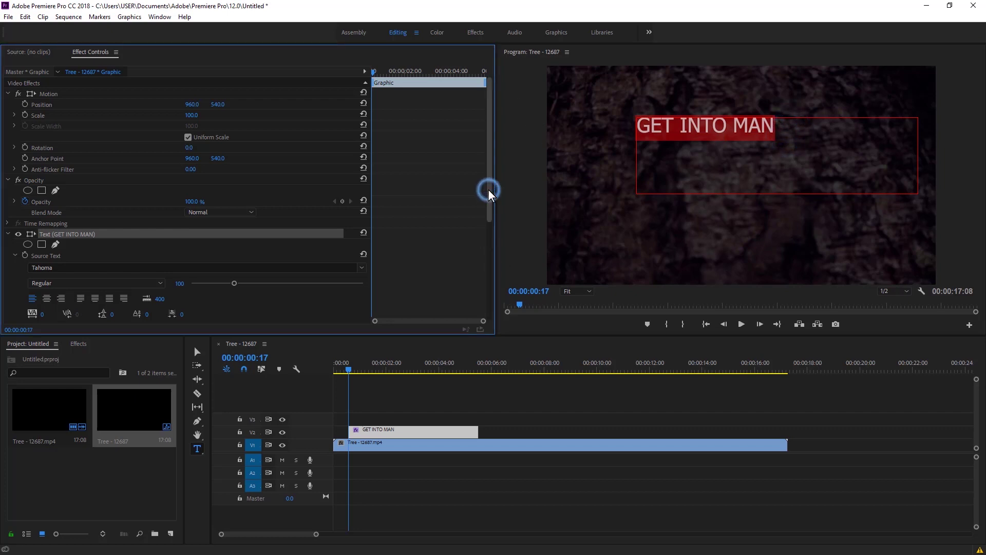
pyautogui.moveTo(489, 193); pyautogui.dragTo(488, 280)
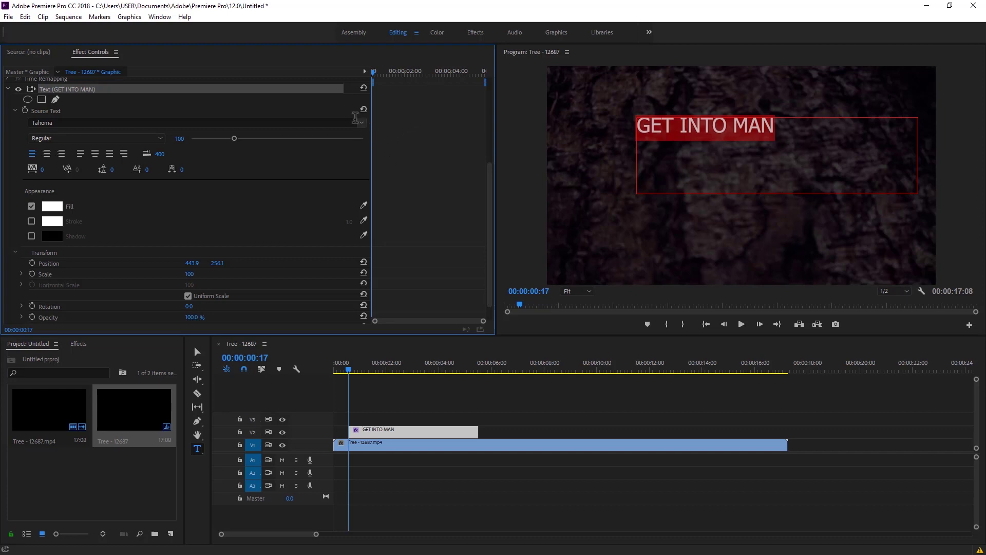
pyautogui.click(359, 122)
pyautogui.click(171, 161)
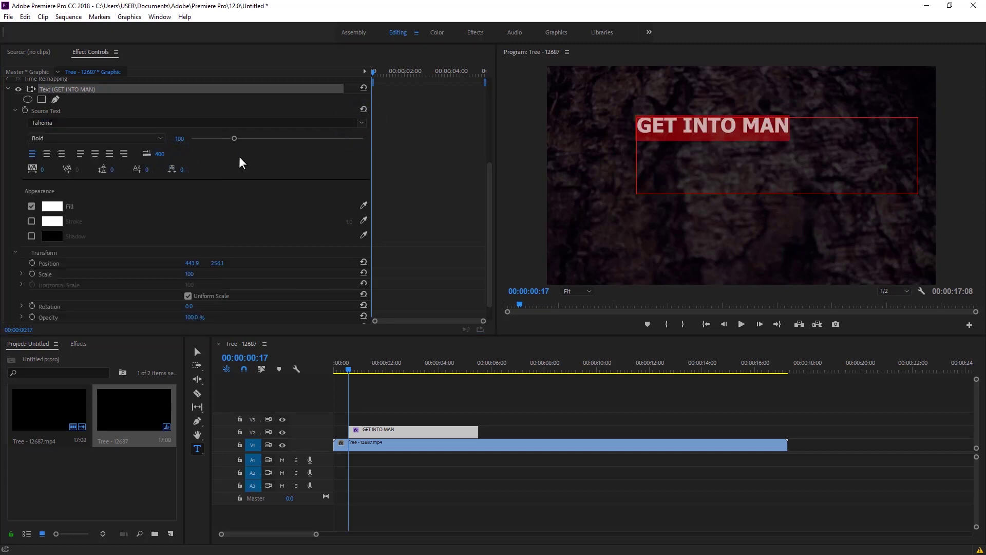
pyautogui.moveTo(234, 138); pyautogui.dragTo(267, 138)
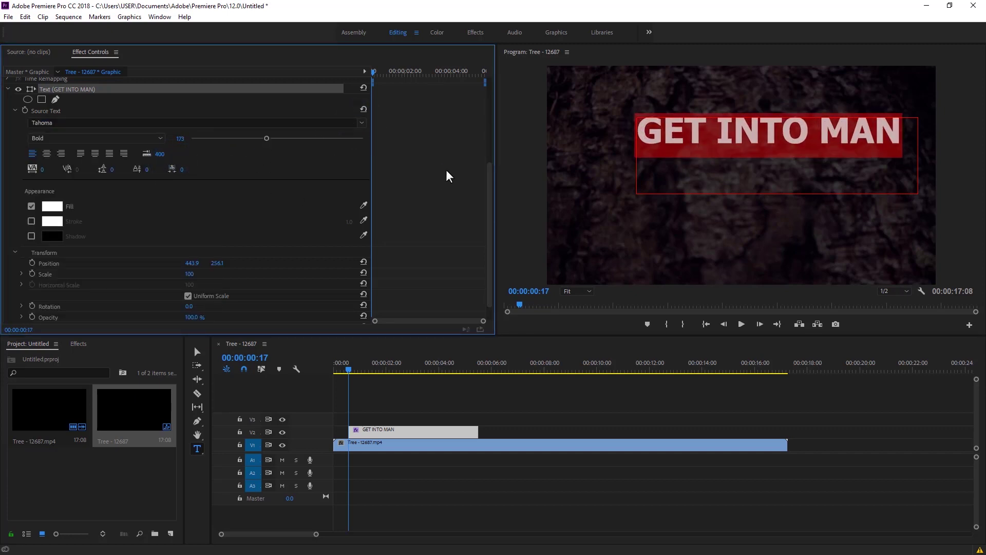
pyautogui.moveTo(488, 229); pyautogui.dragTo(489, 205)
# Step: Move the GET INTO MAN title lower and to the right in the frame
pyautogui.click(199, 354)
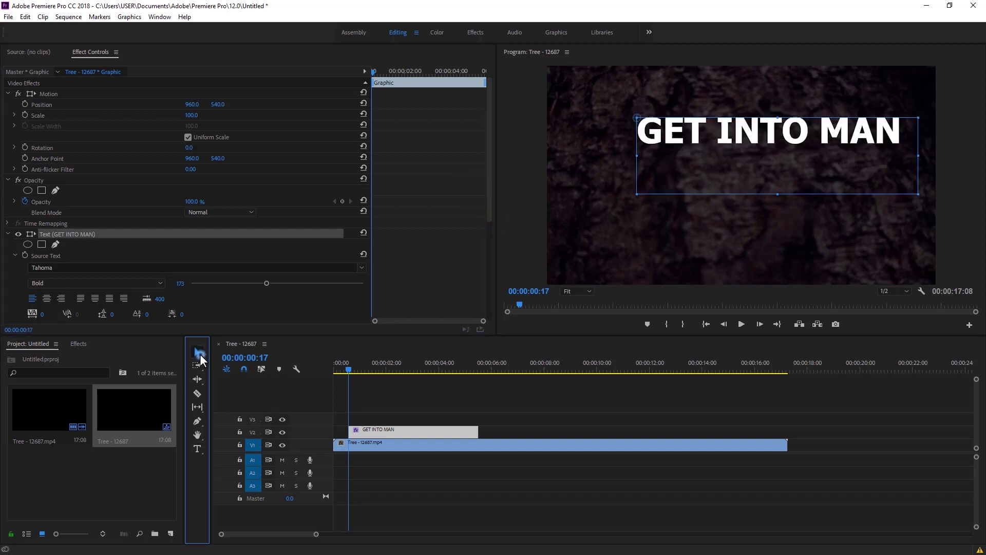
pyautogui.moveTo(735, 157); pyautogui.dragTo(744, 209)
pyautogui.click(347, 370)
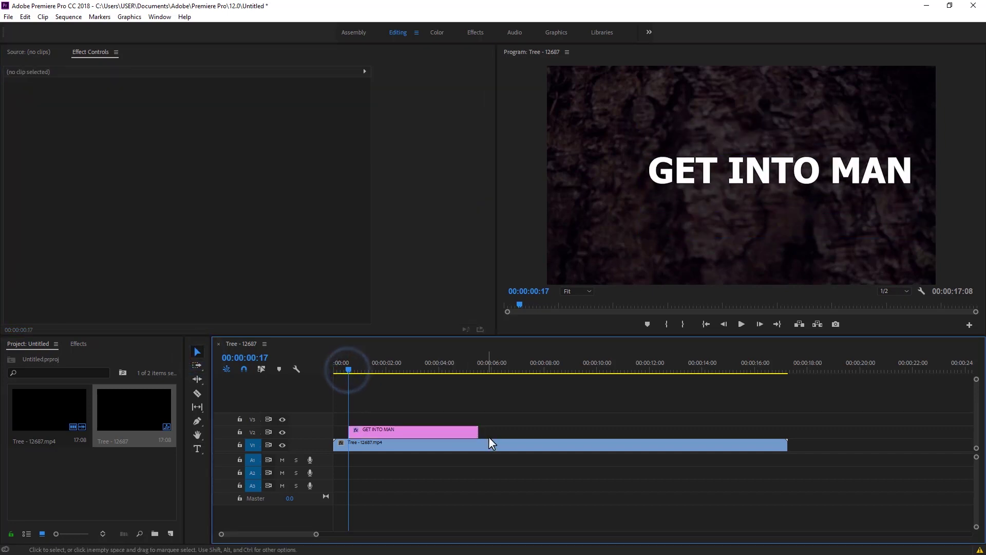
# Step: Extend the V2 title clip to the tree clip's end, preview, and select it at 00:00:02:23
pyautogui.moveTo(481, 431); pyautogui.dragTo(791, 427)
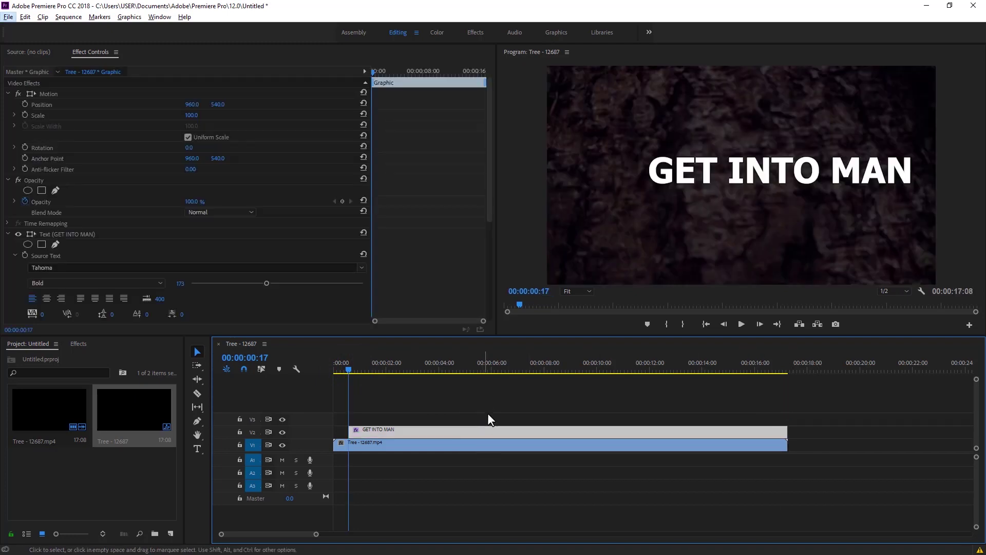
pyautogui.click(488, 393)
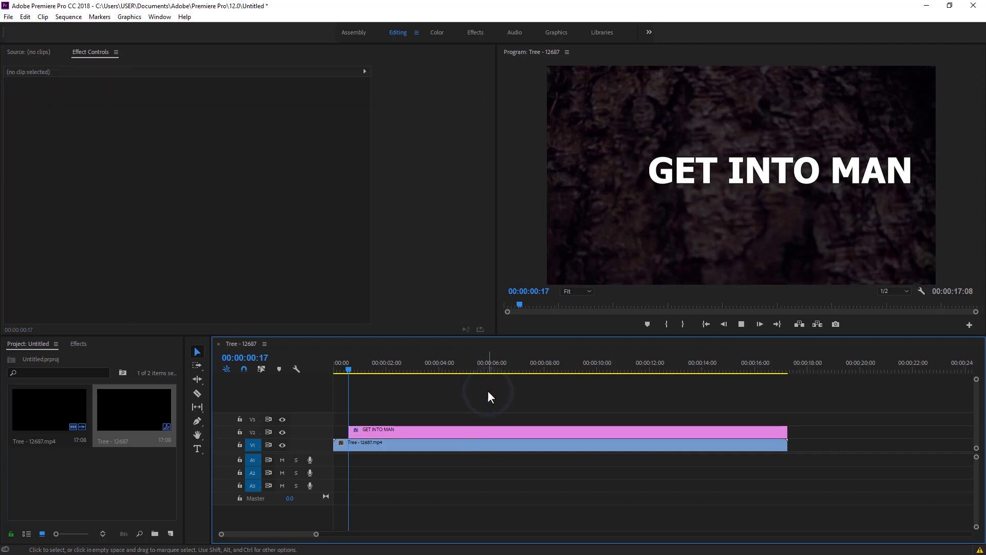
pyautogui.press('space')
pyautogui.press('space')
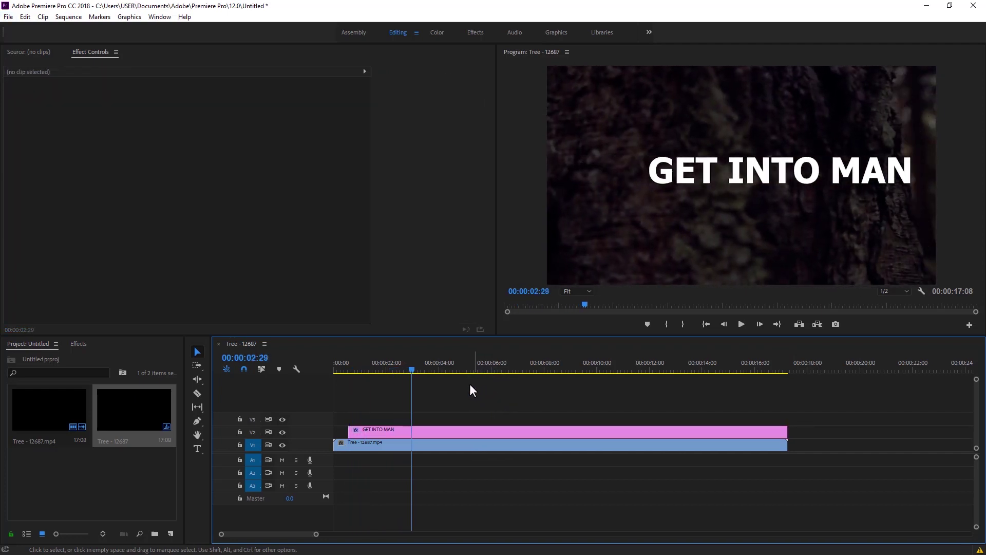
pyautogui.click(409, 369)
pyautogui.moveTo(409, 367); pyautogui.dragTo(406, 367)
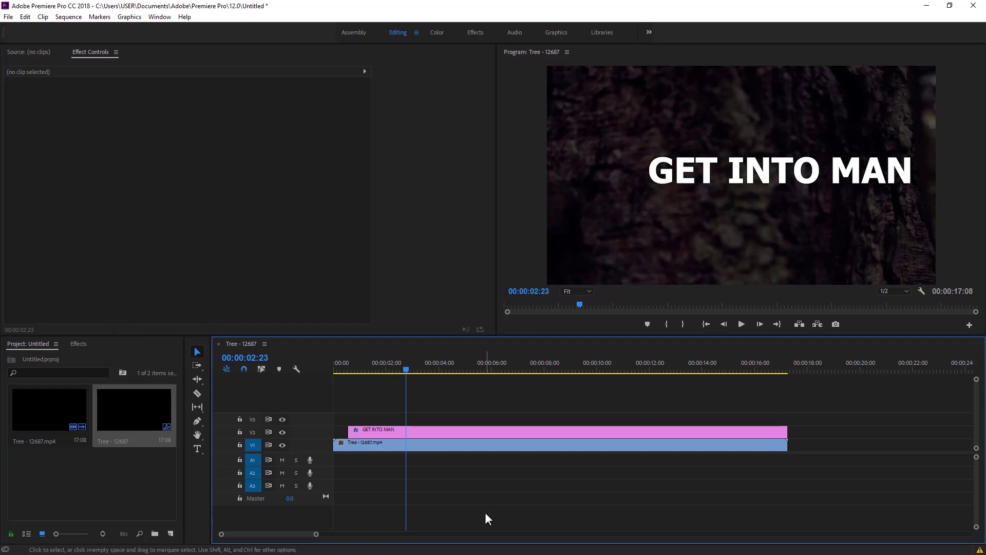
pyautogui.click(452, 432)
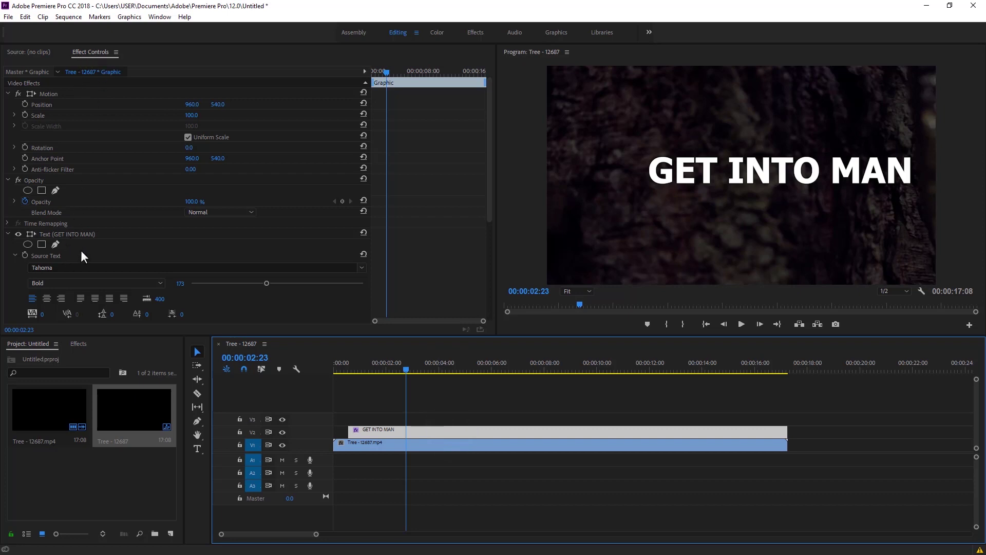
# Step: Add a freehand mask to the title's Opacity, view at 100%, and return to 00:00:02:24
pyautogui.click(32, 180)
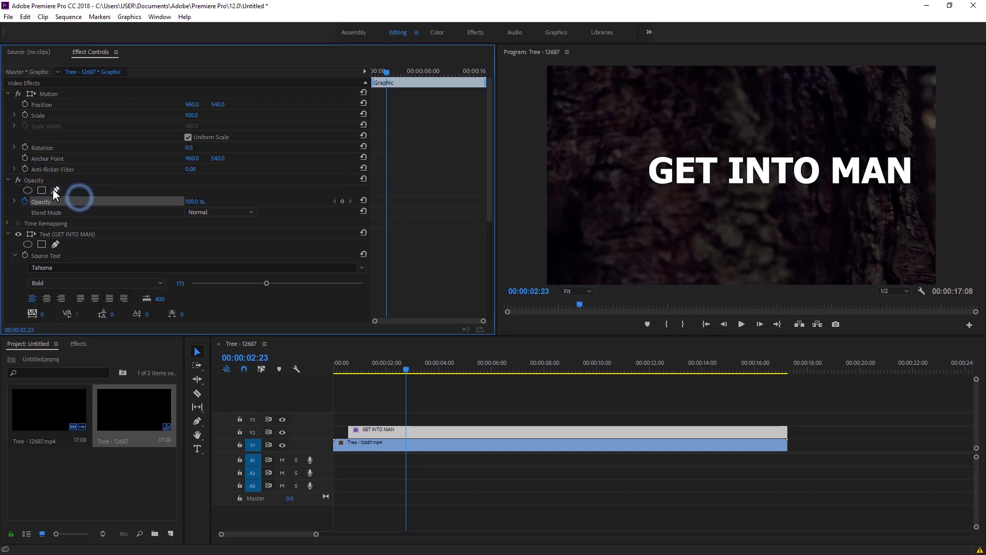
pyautogui.click(54, 191)
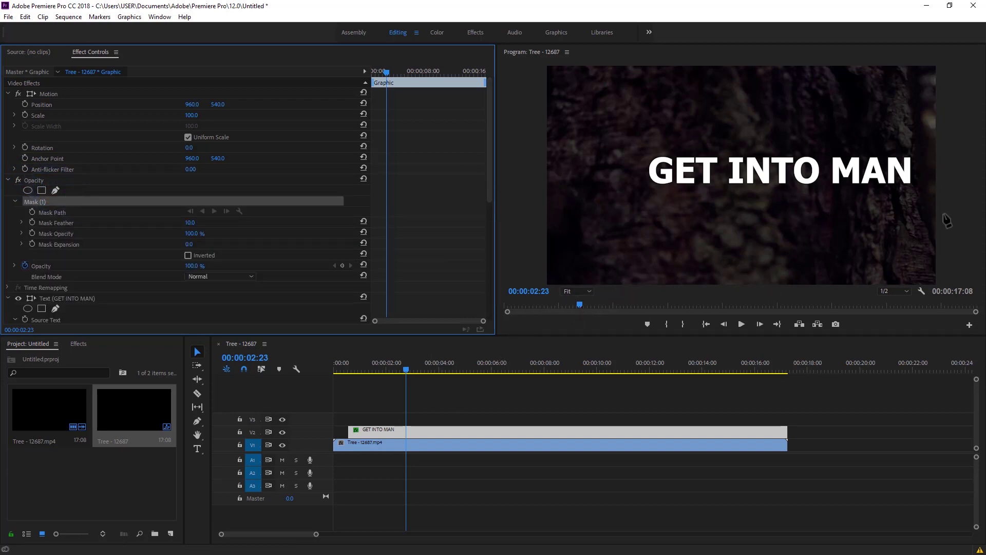
pyautogui.click(577, 291)
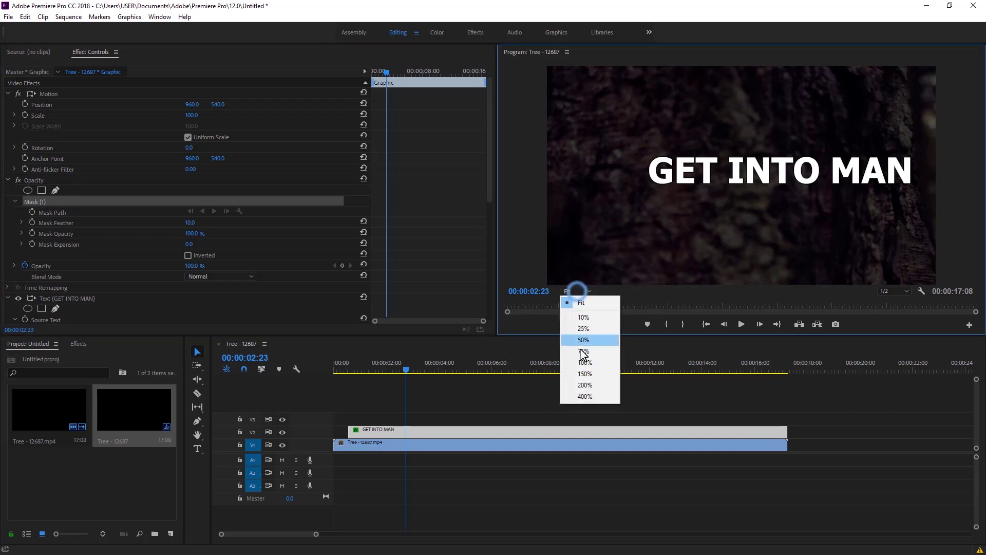
pyautogui.click(585, 365)
pyautogui.moveTo(644, 282); pyautogui.dragTo(848, 284)
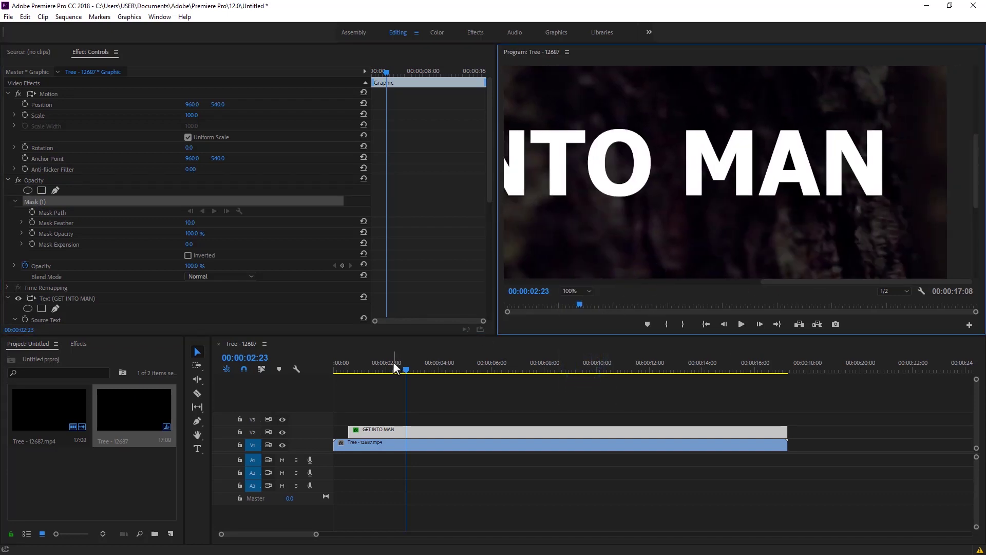
pyautogui.moveTo(406, 370); pyautogui.dragTo(408, 369)
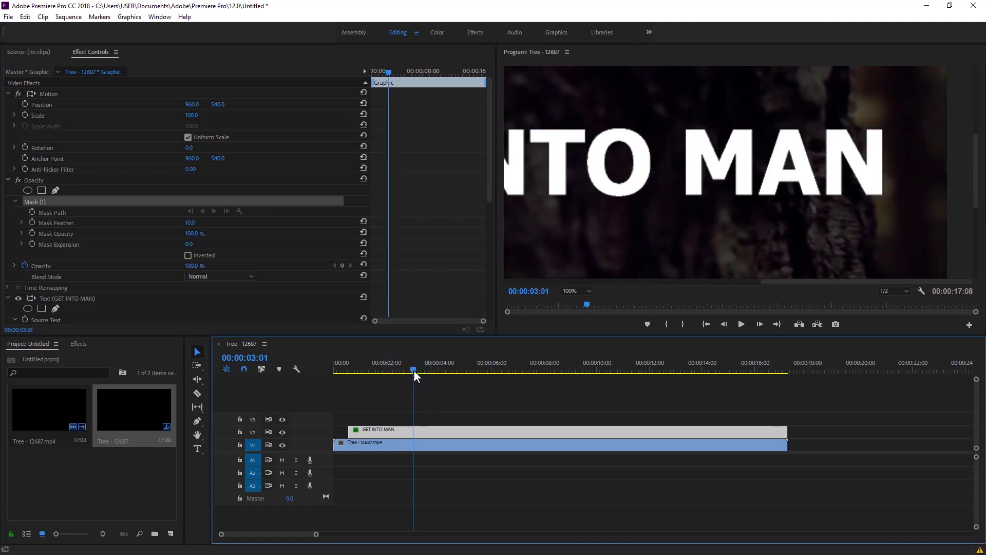
pyautogui.moveTo(409, 369); pyautogui.dragTo(407, 368)
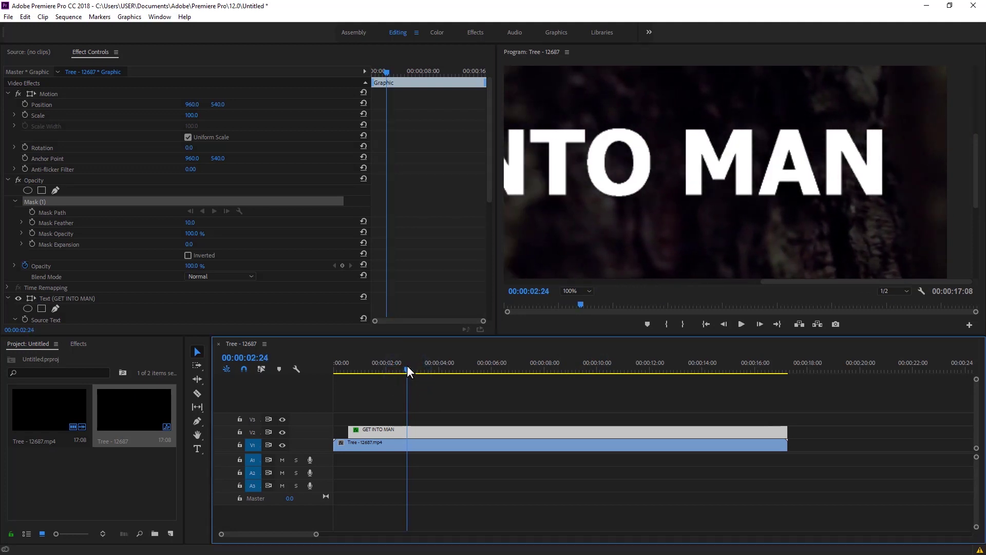
# Step: Draw a closed five-point mask outline at the frame's upper right beside the trunk
pyautogui.click(888, 114)
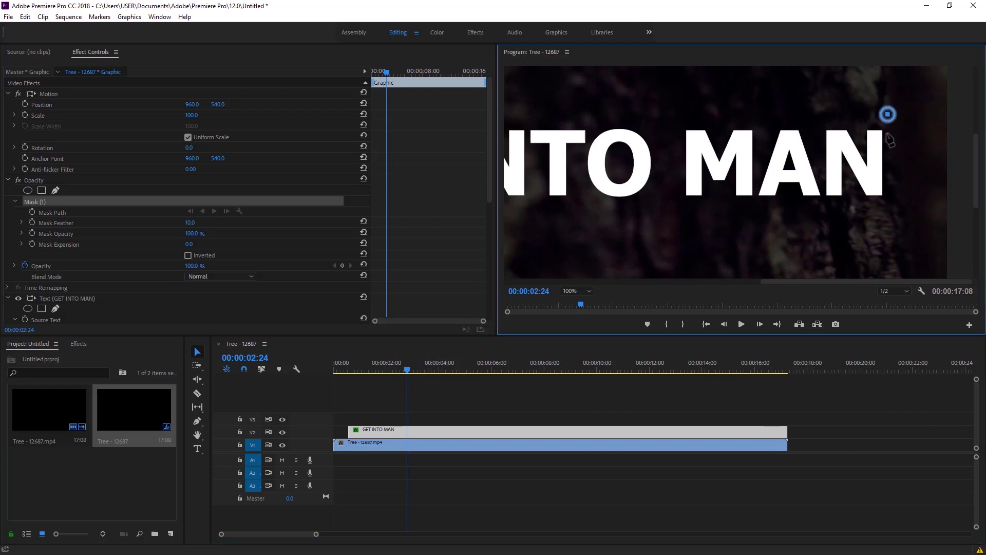
pyautogui.moveTo(901, 190); pyautogui.dragTo(913, 202)
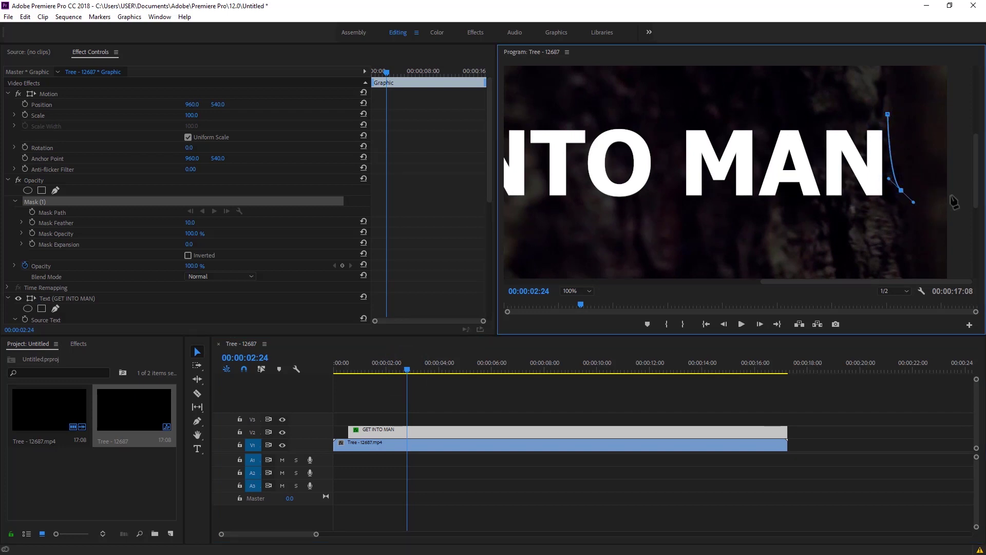
pyautogui.click(966, 201)
pyautogui.click(961, 85)
pyautogui.click(881, 81)
pyautogui.click(888, 114)
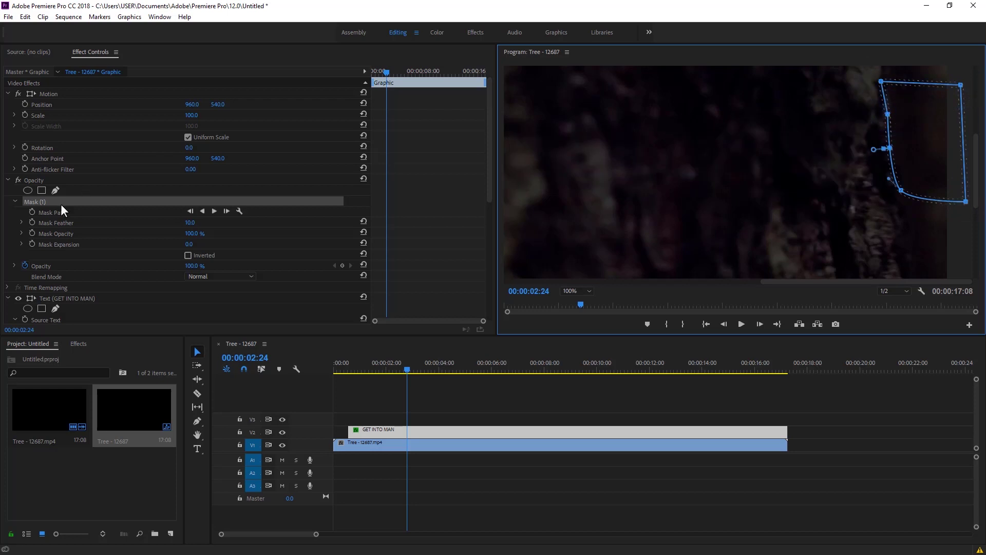
# Step: Keyframe the Mask Path, reshape it to the trunk edge at 00:00:02:26, and set feather to 0
pyautogui.click(31, 211)
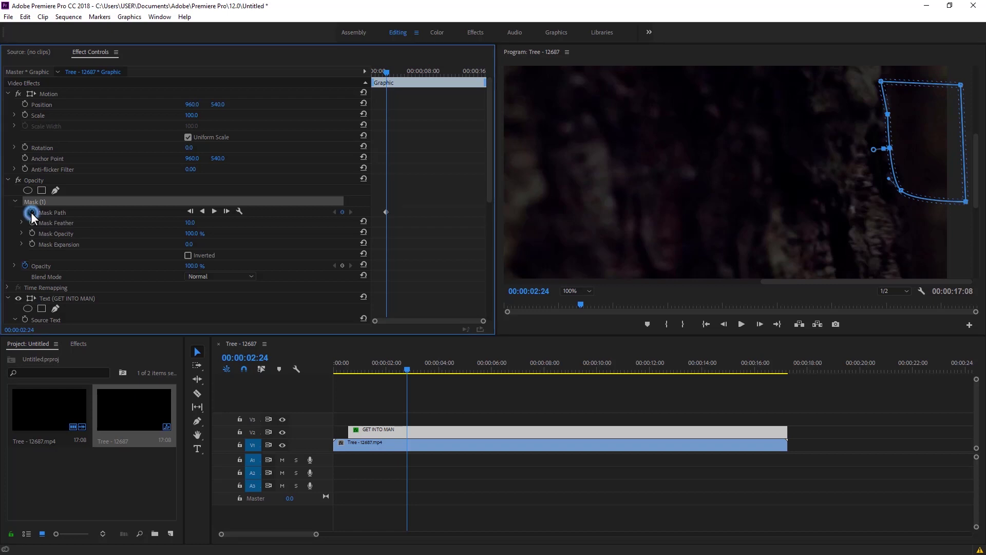
pyautogui.click(405, 368)
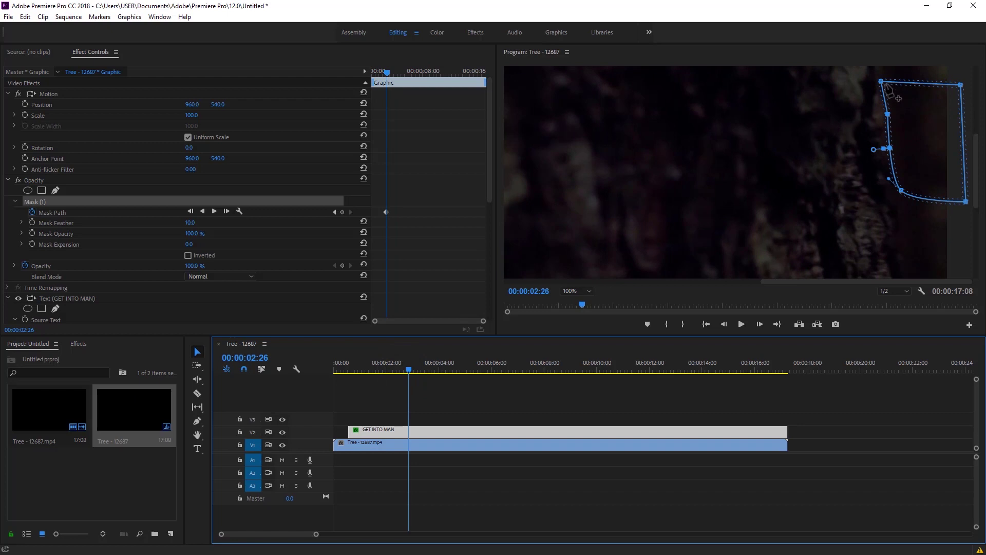
pyautogui.moveTo(882, 82)
pyautogui.mouseDown()
pyautogui.moveTo(873, 79)
pyautogui.moveTo(878, 117)
pyautogui.mouseUp()
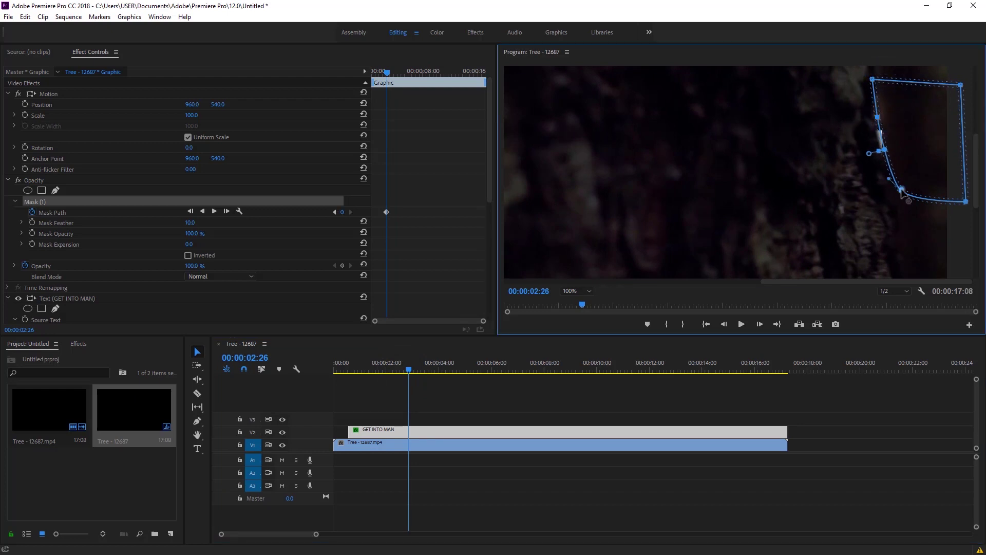
pyautogui.moveTo(902, 189); pyautogui.dragTo(896, 196)
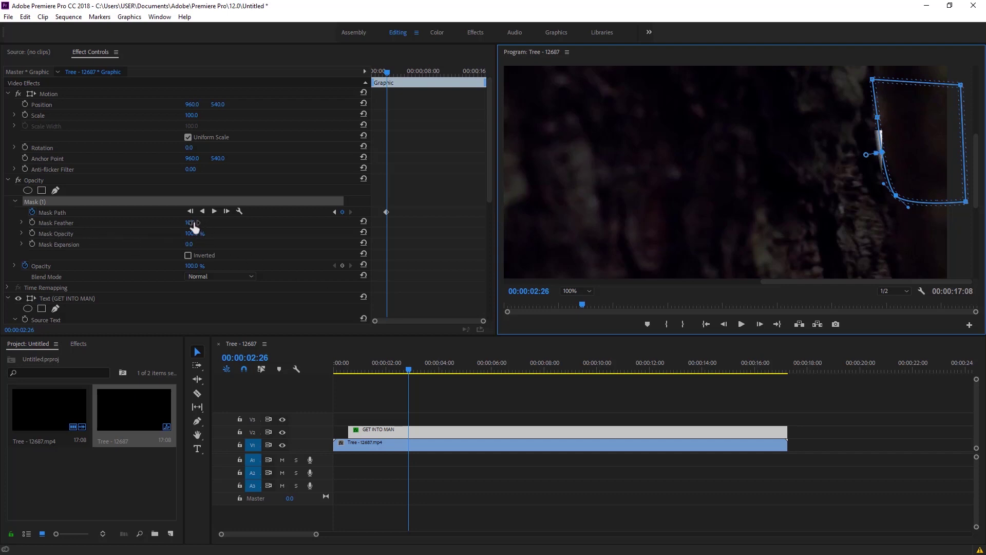
pyautogui.moveTo(194, 226); pyautogui.dragTo(185, 227)
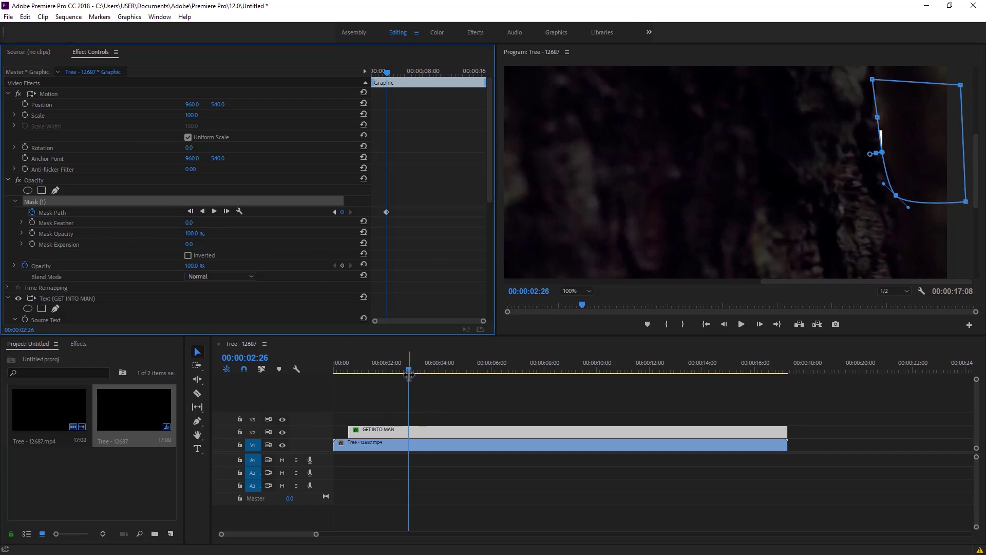
pyautogui.moveTo(410, 375); pyautogui.dragTo(444, 370)
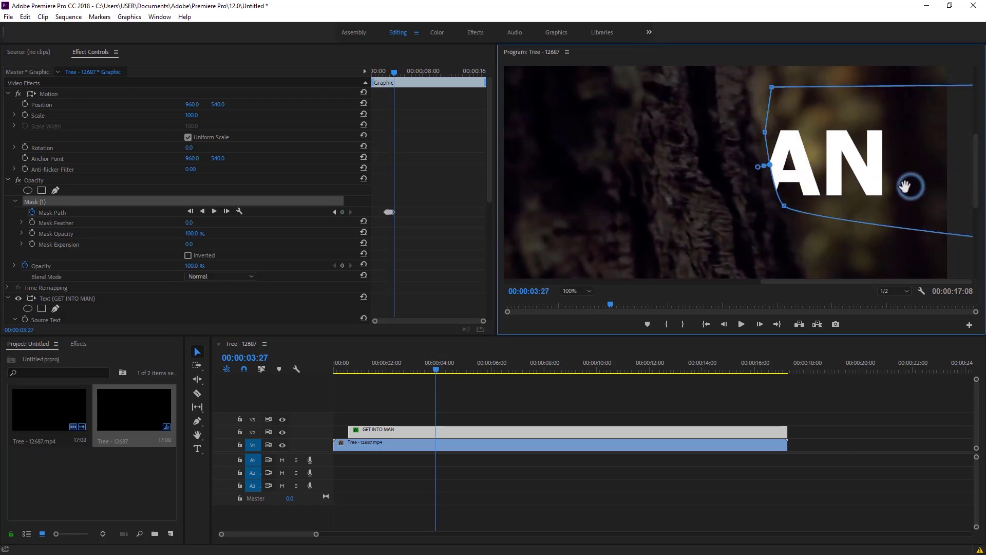
# Step: Step through later frames adjusting the mask, switch the monitor to Fit, and play back the reveal
pyautogui.press('Right')
pyautogui.press('Right')
pyautogui.press('Right')
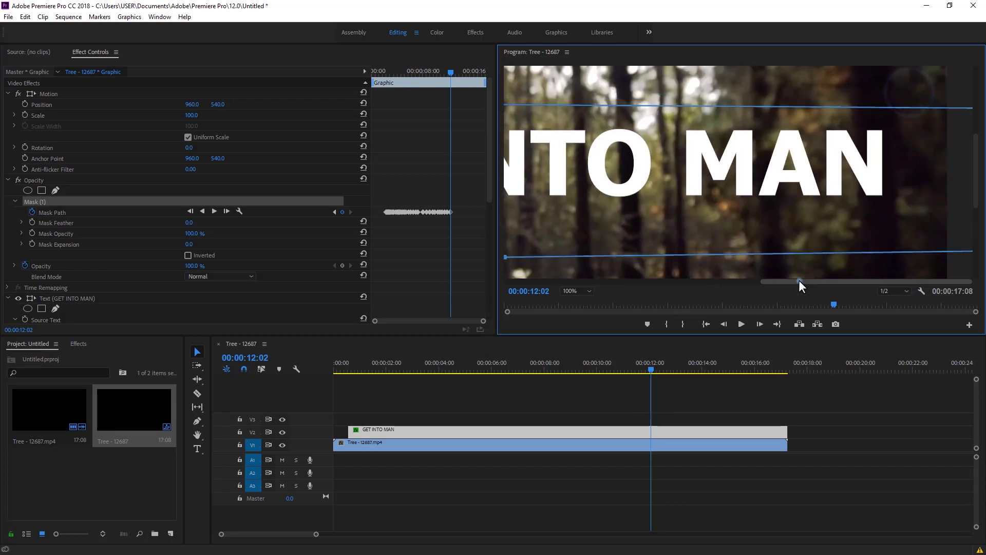
pyautogui.moveTo(799, 282); pyautogui.dragTo(544, 282)
pyautogui.click(575, 290)
pyautogui.click(565, 301)
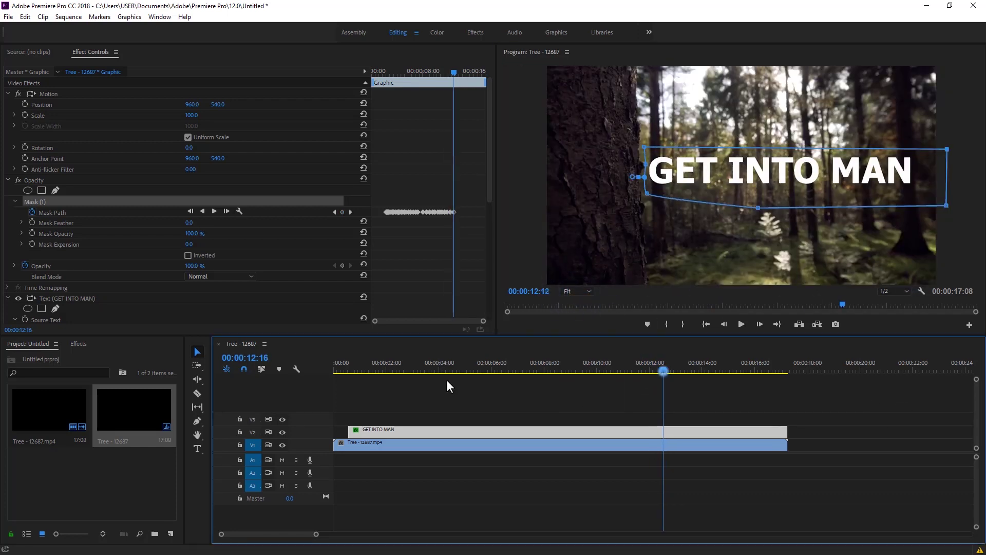
pyautogui.press('Home')
pyautogui.press('space')
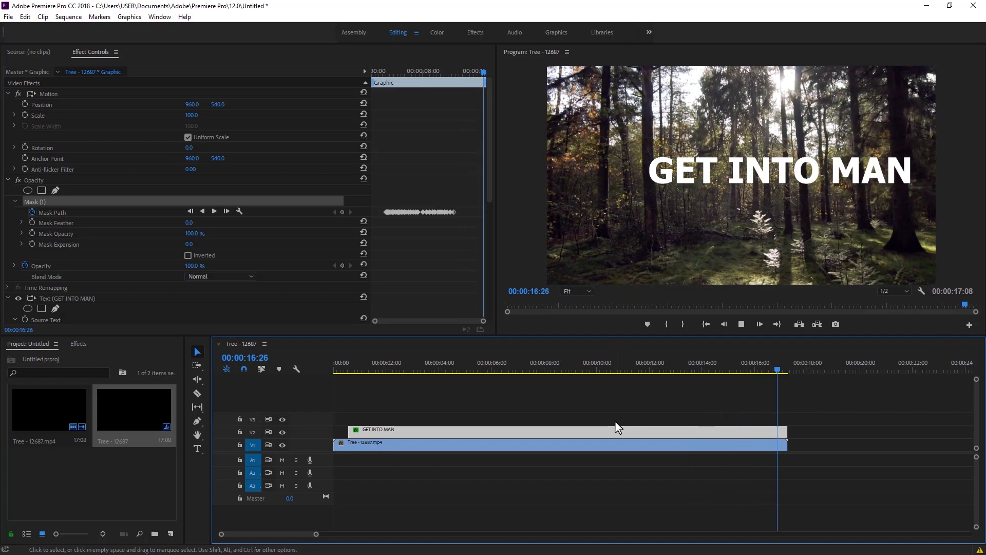
pyautogui.moveTo(782, 368); pyautogui.dragTo(351, 381)
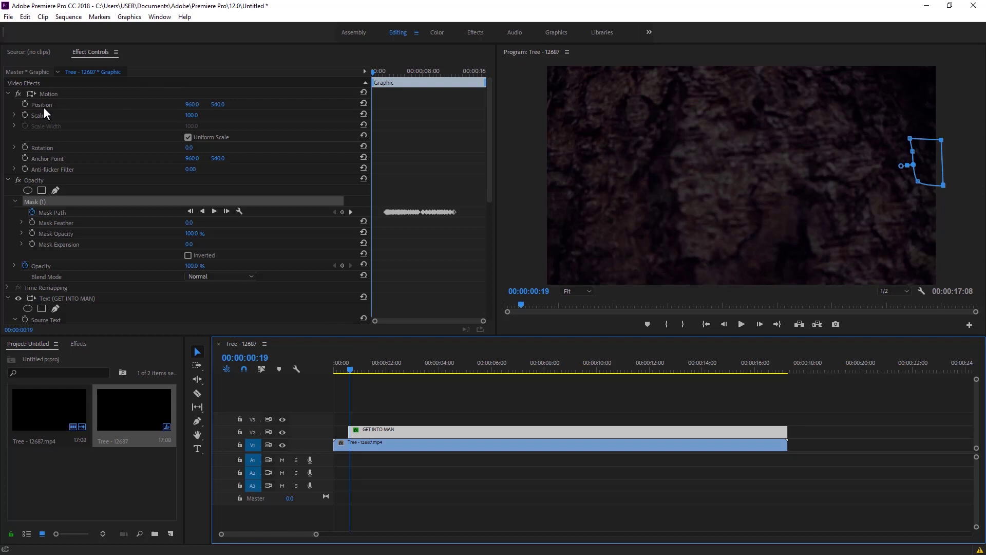
# Step: Keyframe the title's Position to drift right to about 982 by the sequence end, then preview
pyautogui.click(24, 105)
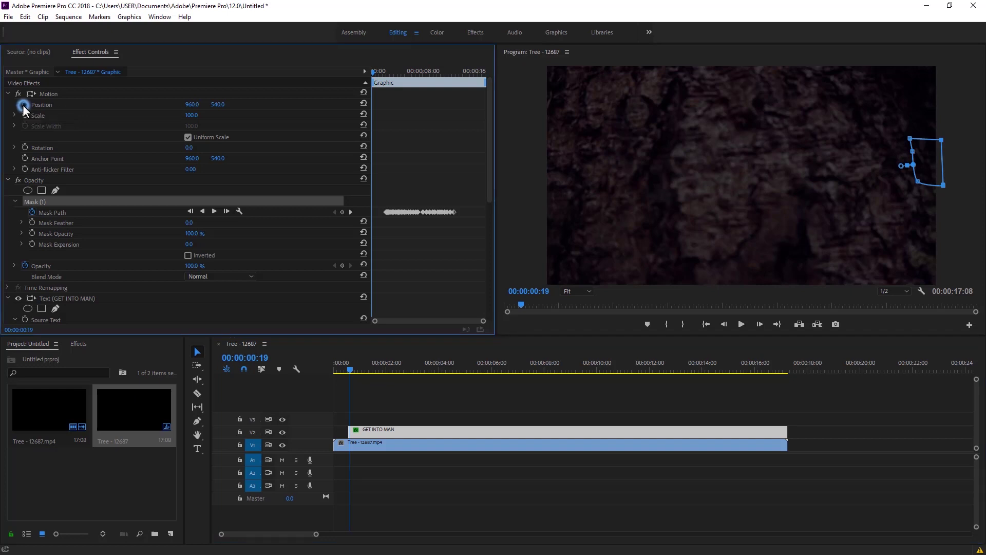
pyautogui.click(348, 370)
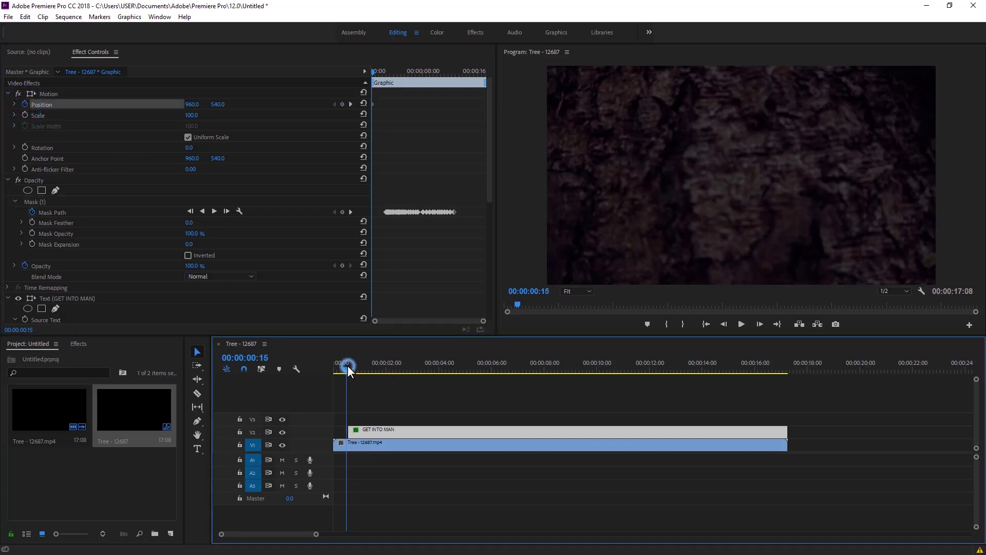
pyautogui.moveTo(692, 408); pyautogui.dragTo(671, 422)
pyautogui.moveTo(192, 105); pyautogui.dragTo(202, 104)
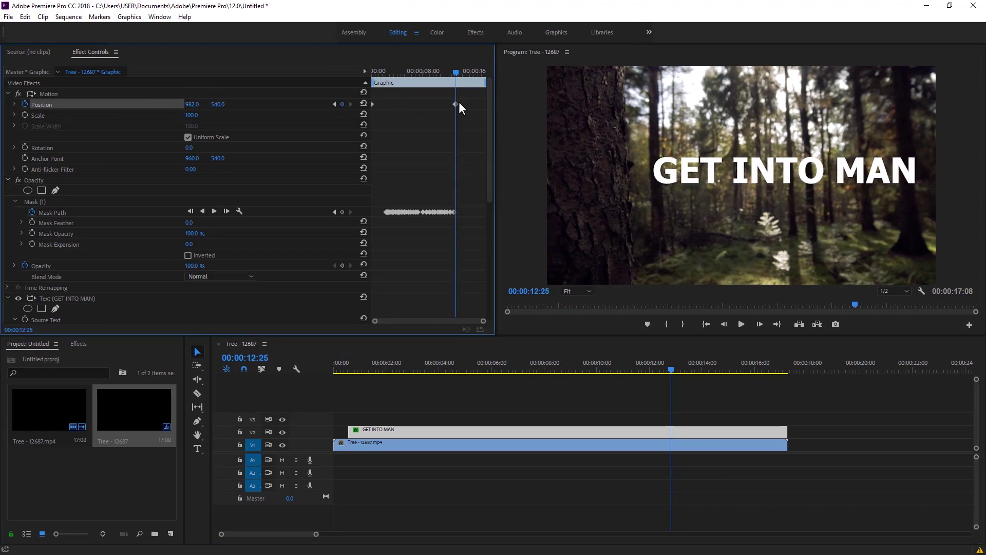
pyautogui.moveTo(480, 107); pyautogui.dragTo(485, 104)
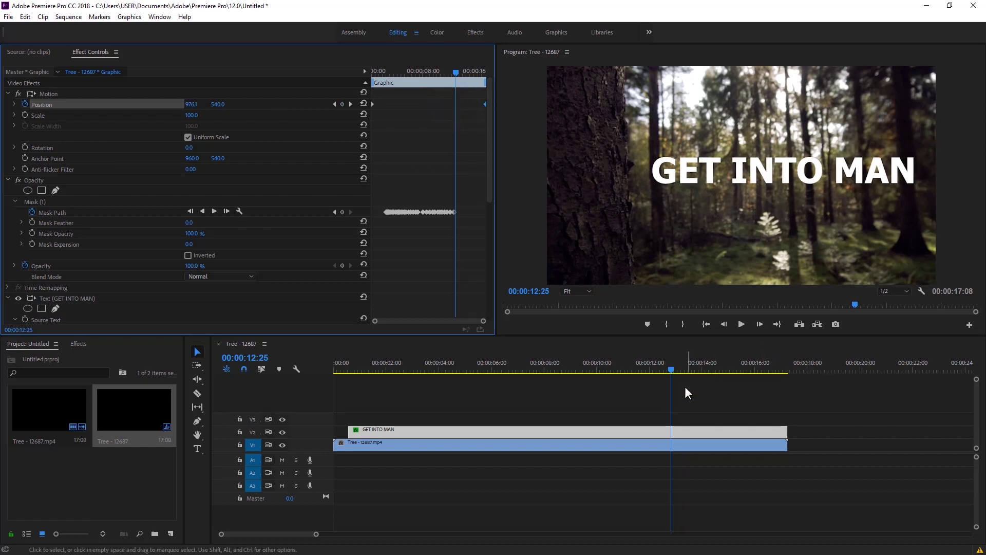
pyautogui.moveTo(341, 366); pyautogui.dragTo(352, 367)
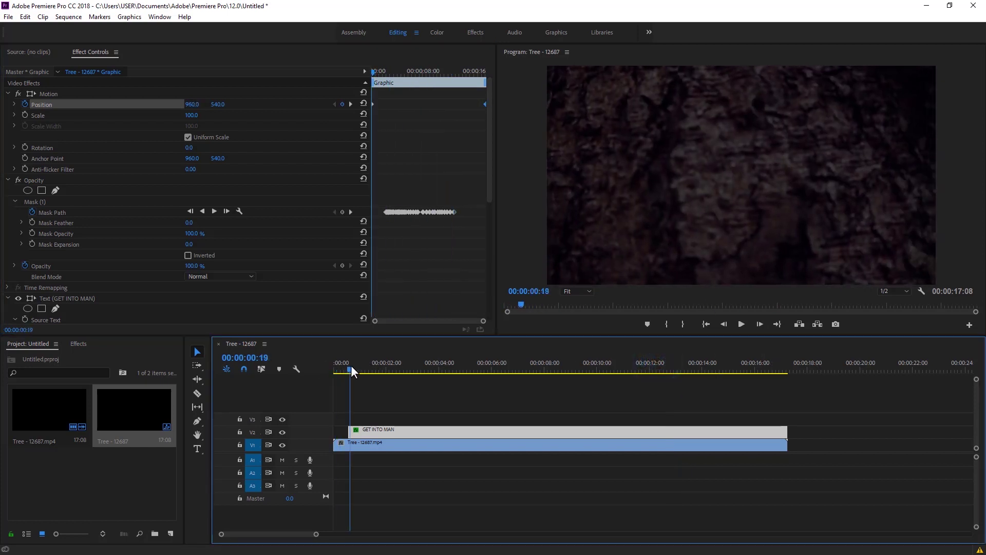
pyautogui.press('space')
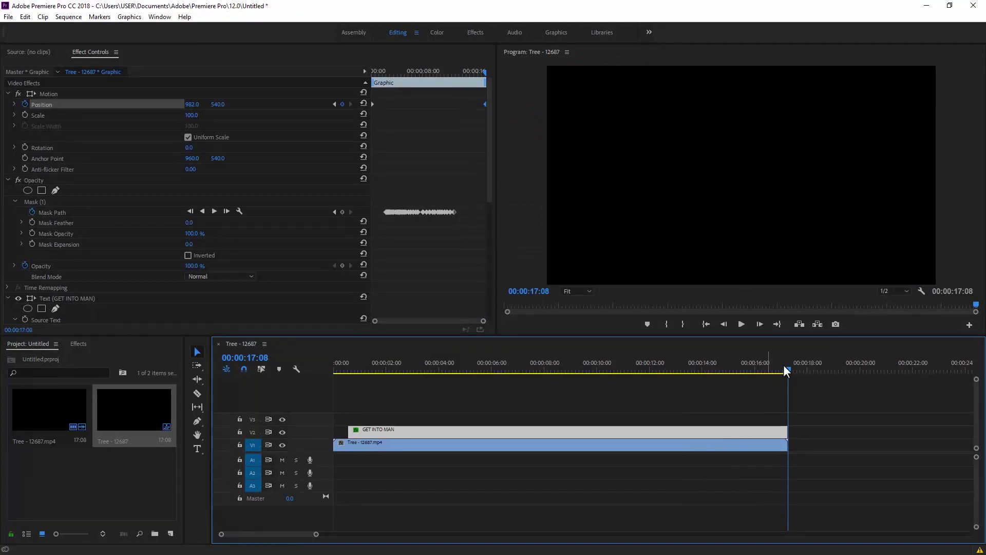
pyautogui.moveTo(785, 368); pyautogui.dragTo(681, 374)
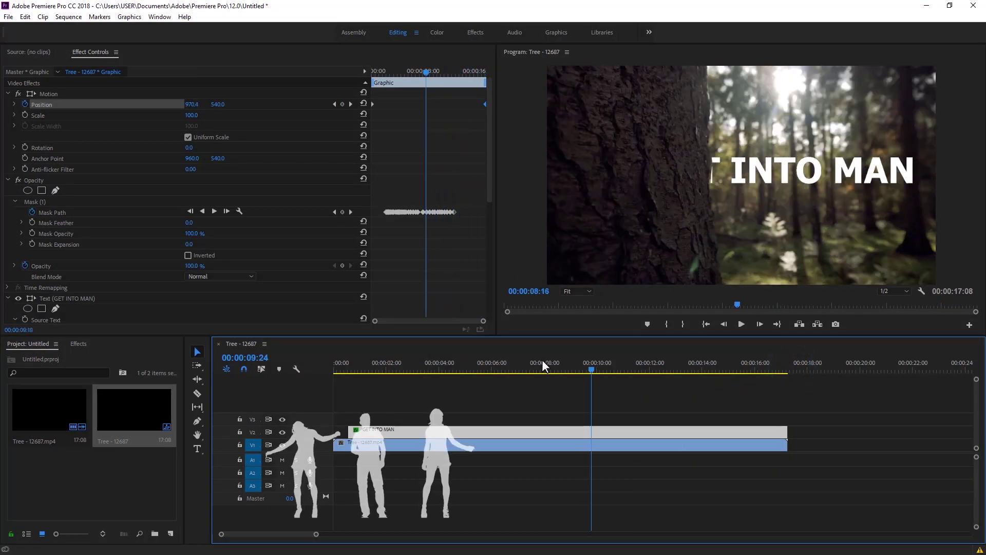
pyautogui.moveTo(683, 376)
pyautogui.mouseDown()
pyautogui.moveTo(527, 371)
pyautogui.moveTo(686, 352)
pyautogui.moveTo(543, 366)
pyautogui.mouseUp()
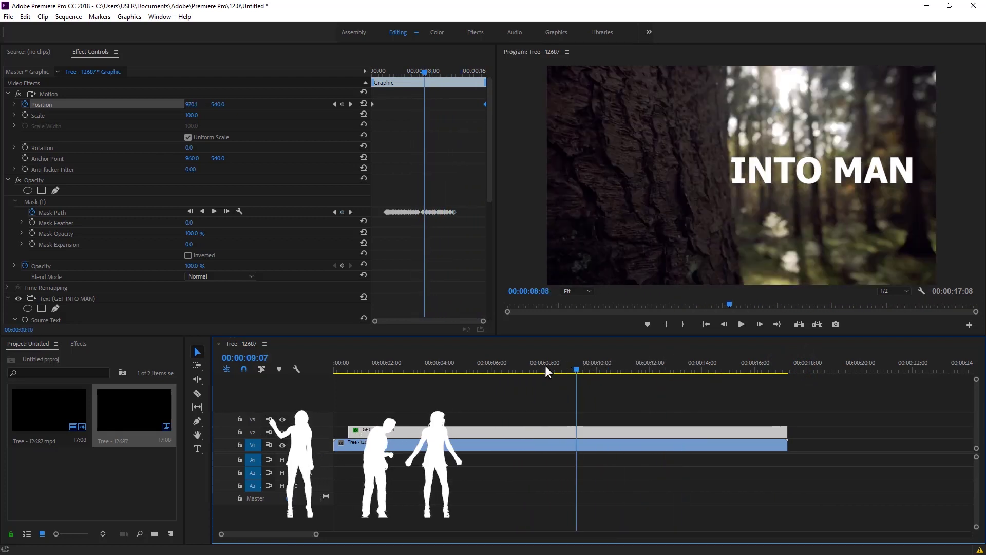
pyautogui.click(668, 401)
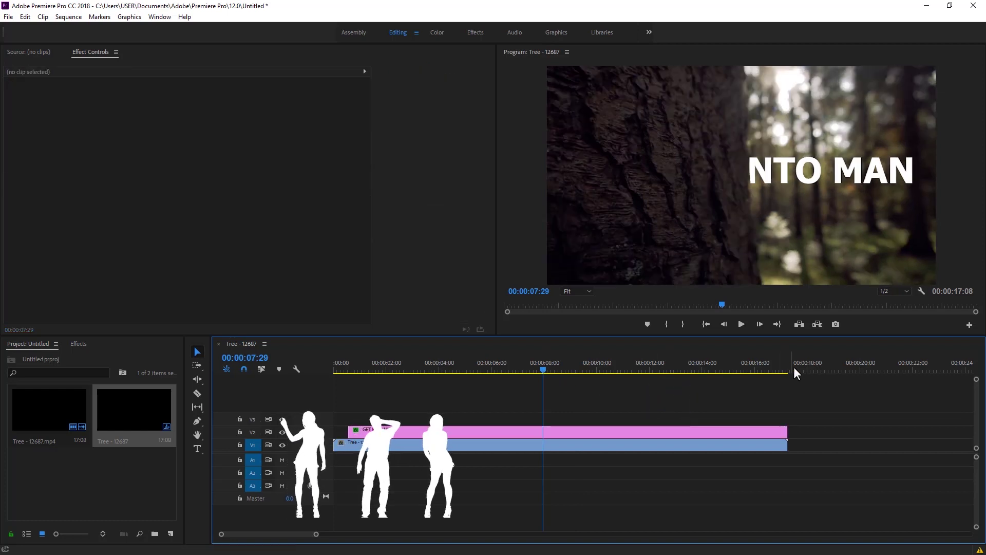